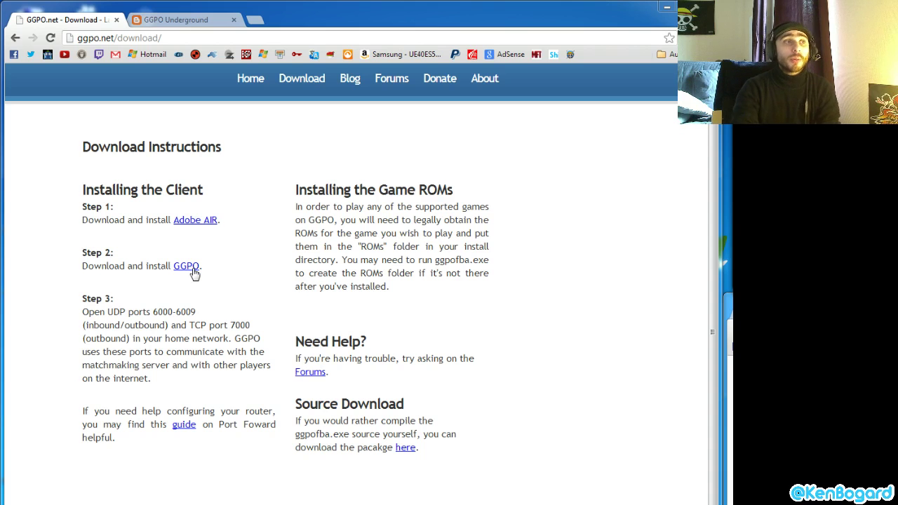
- Highlight the Installing the Game ROMs instructions and inspect the ROMs folder inside KEN > Jeux > ggpo-build-030
{"action": "mouse_move", "coordinate": [291, 188]}
{"action": "left_mouse_down"}
{"action": "mouse_move", "coordinate": [366, 186]}
{"action": "mouse_move", "coordinate": [300, 189]}
{"action": "left_mouse_up"}
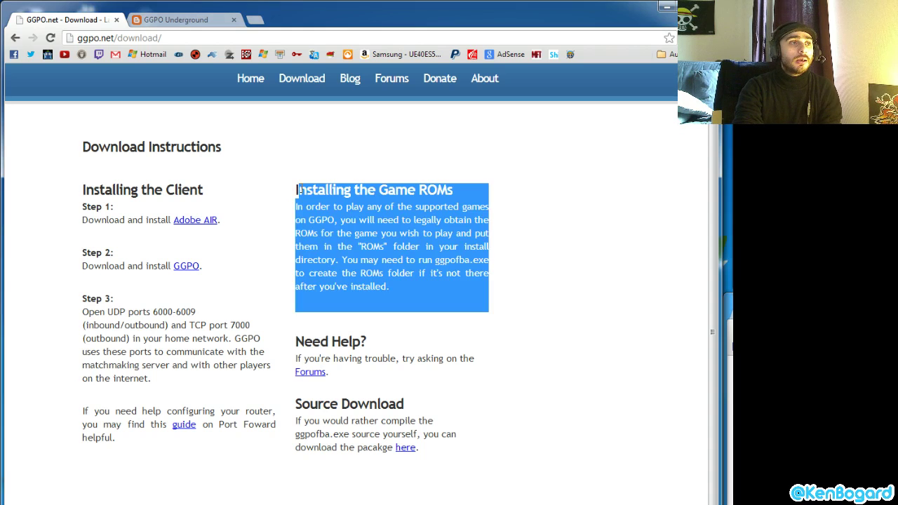
{"action": "left_click", "coordinate": [544, 252]}
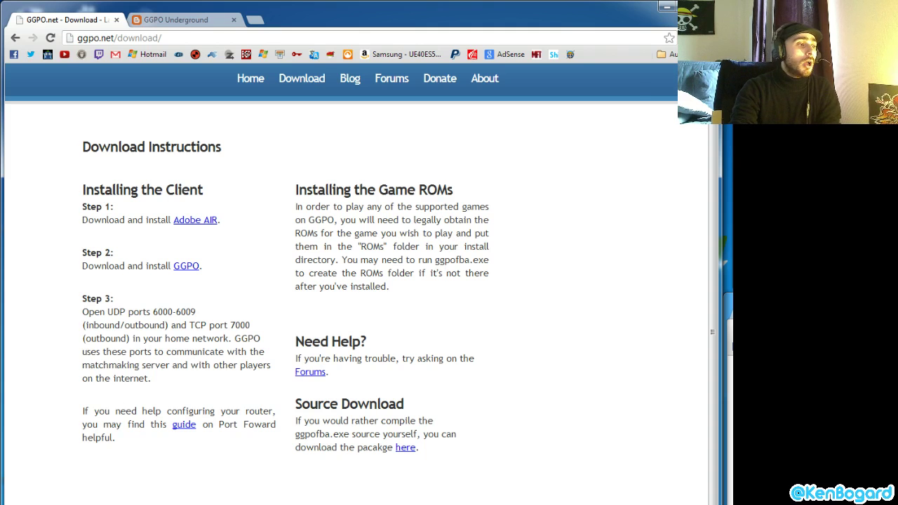
{"action": "key", "text": "super+e"}
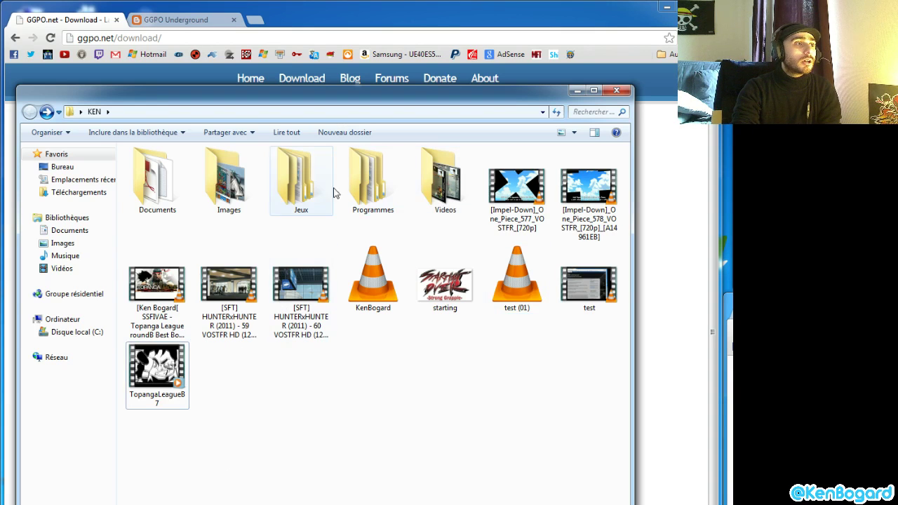
{"action": "double_click", "coordinate": [301, 181]}
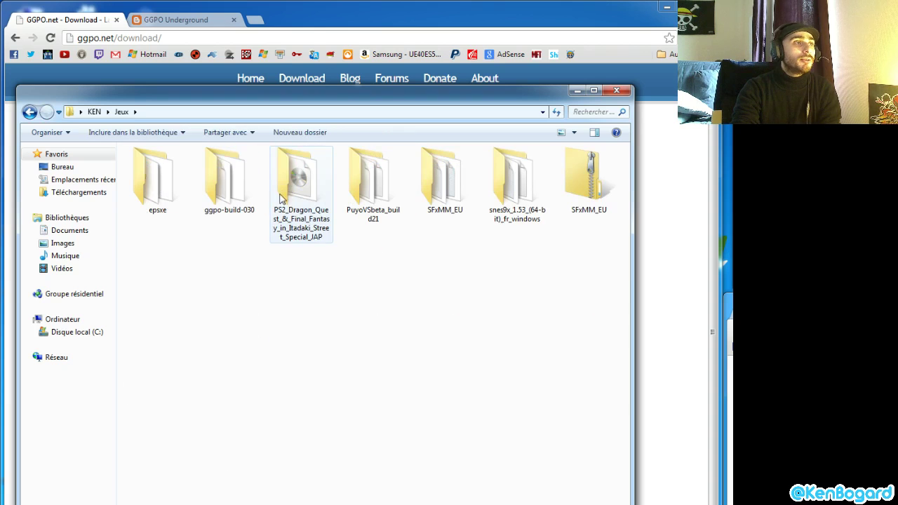
{"action": "double_click", "coordinate": [228, 192]}
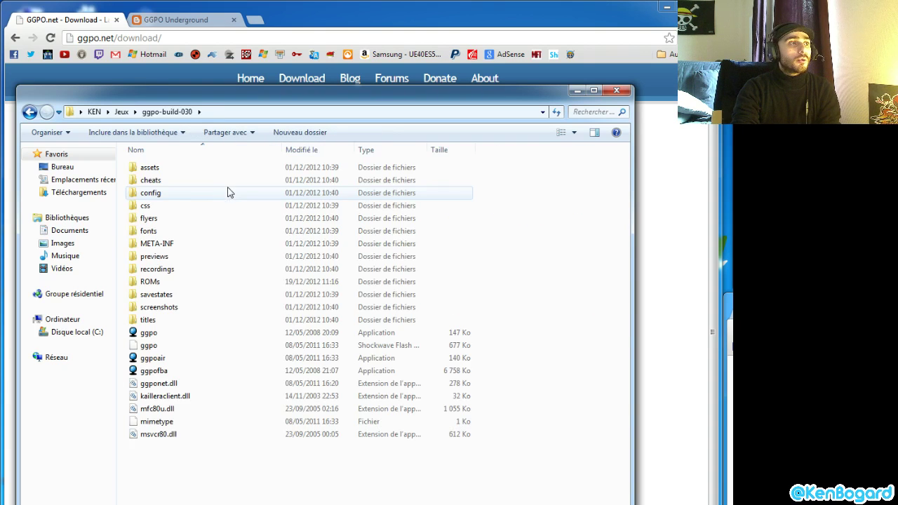
{"action": "double_click", "coordinate": [156, 281]}
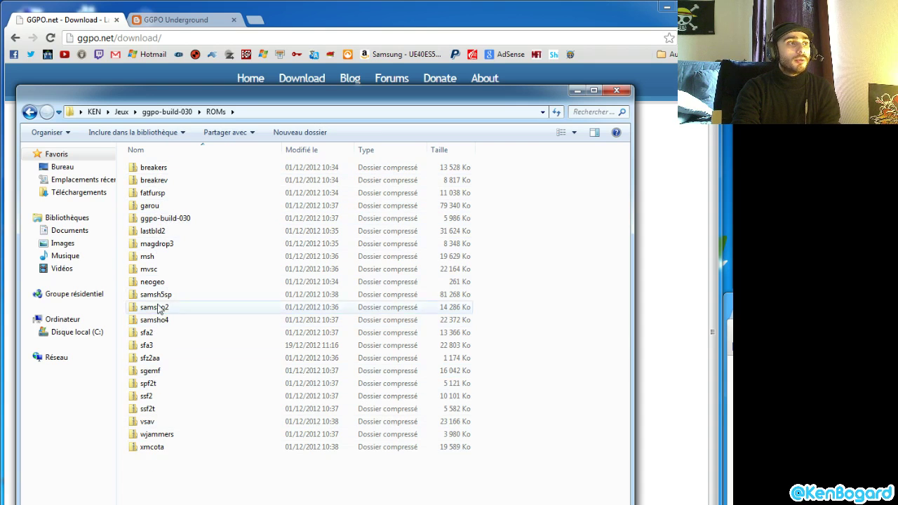
{"action": "left_click", "coordinate": [577, 90]}
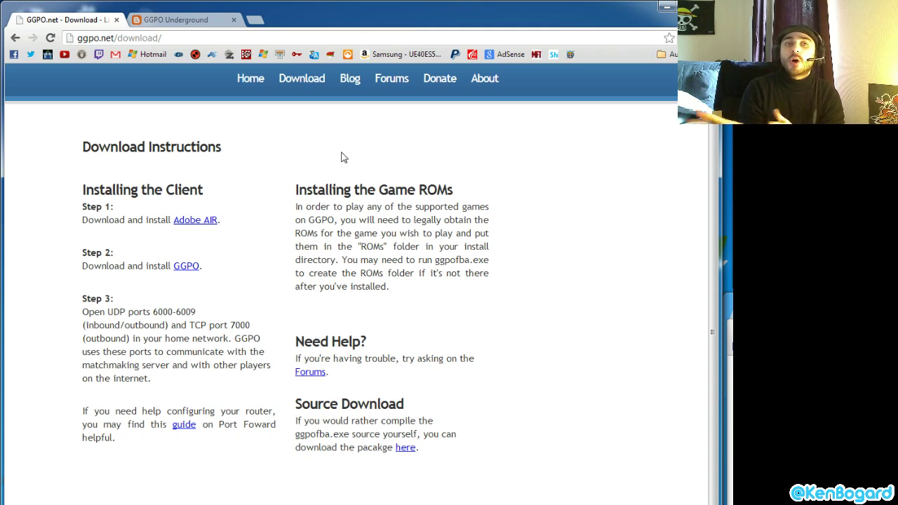
- Review the installation steps and the list of ROM download links on the GGPO Underground page
{"action": "left_click", "coordinate": [175, 19]}
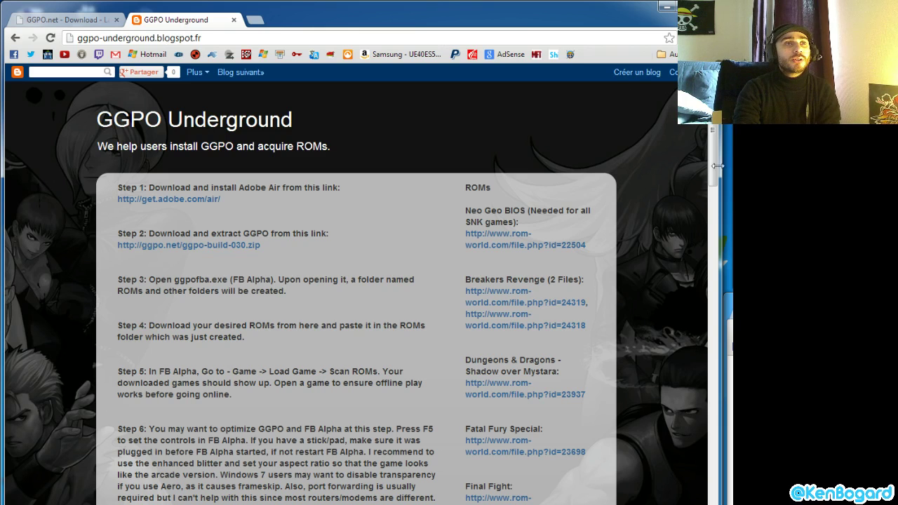
{"action": "left_click_drag", "start_coordinate": [714, 135], "coordinate": [713, 158]}
{"action": "key", "text": "ctrl+a"}
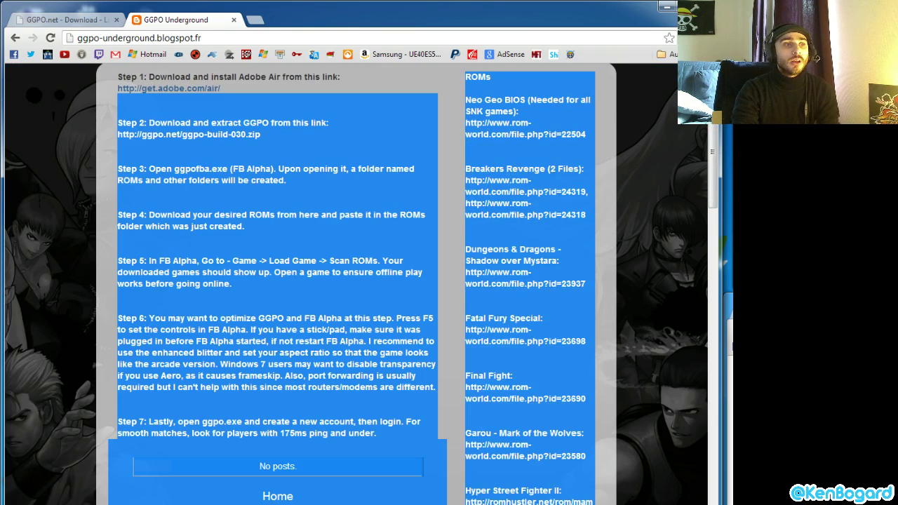
{"action": "left_click_drag", "start_coordinate": [119, 77], "coordinate": [449, 502]}
{"action": "left_click", "coordinate": [664, 175]}
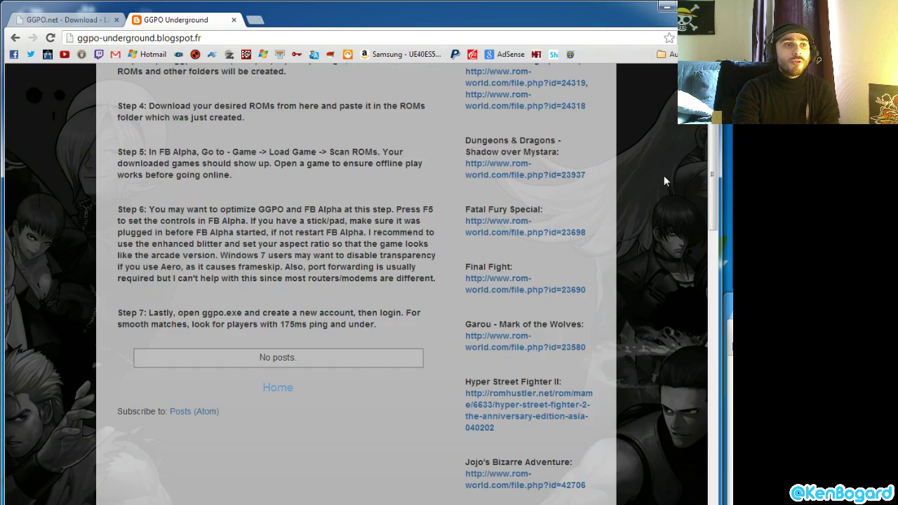
{"action": "left_click_drag", "start_coordinate": [714, 195], "coordinate": [711, 503]}
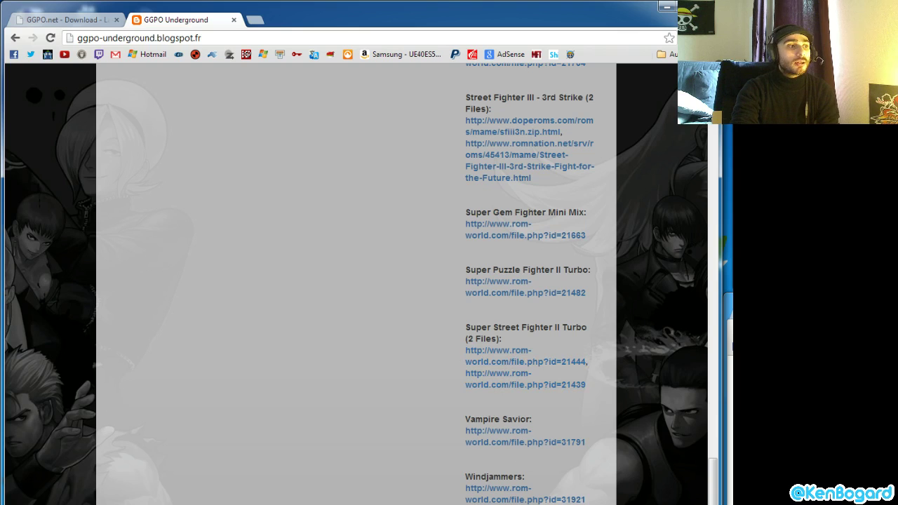
- Select the ssf2 and ssf2t archives in the ROMs folder and highlight the Neo Geo BIOS link on the GGPO Underground page
{"action": "key", "text": "alt+Tab"}
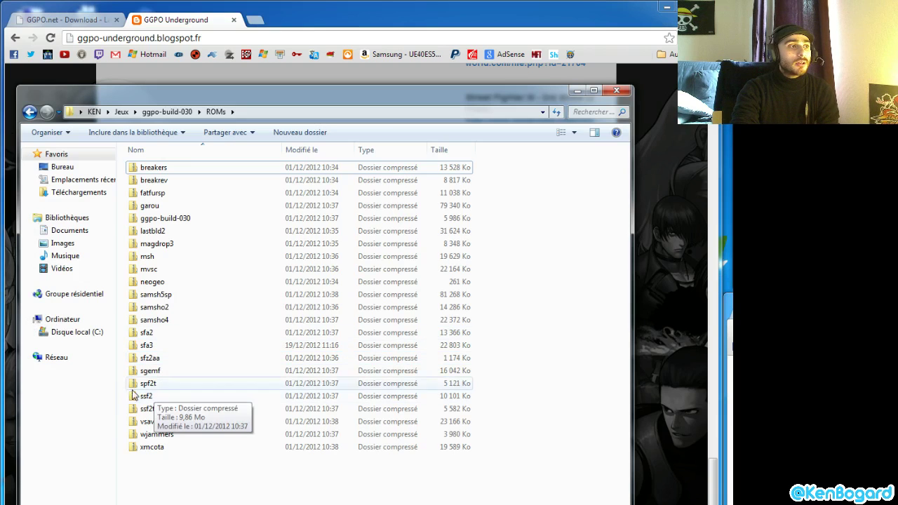
{"action": "left_click_drag", "start_coordinate": [121, 394], "coordinate": [121, 413]}
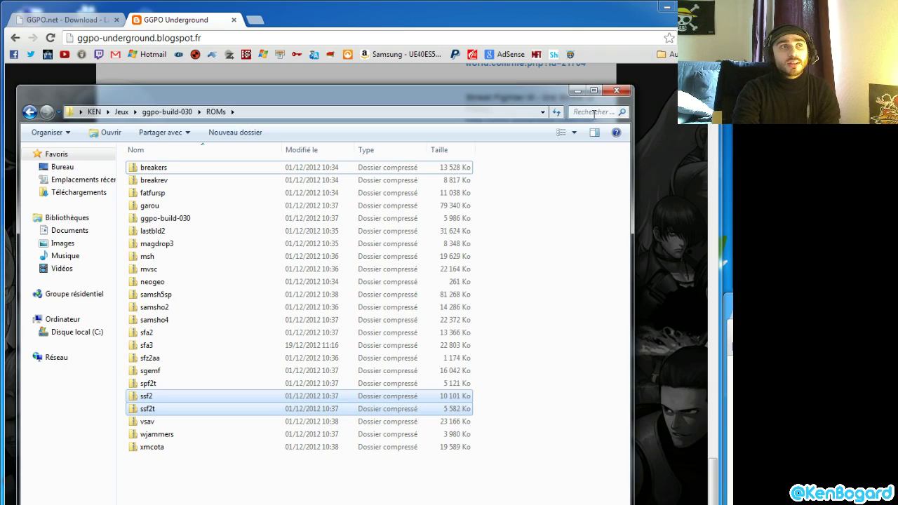
{"action": "left_click", "coordinate": [577, 90]}
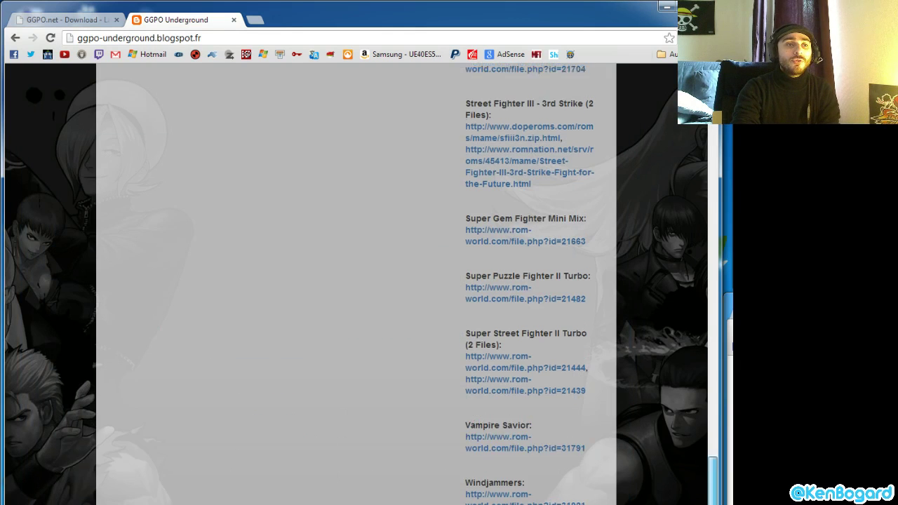
{"action": "scroll", "coordinate": [673, 143], "scroll_direction": "up", "scroll_amount": 20}
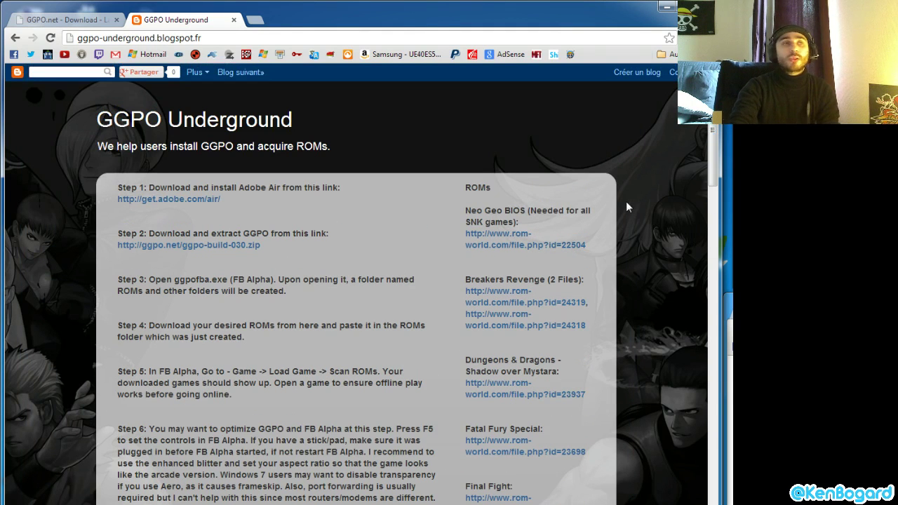
{"action": "left_click_drag", "start_coordinate": [453, 228], "coordinate": [539, 255]}
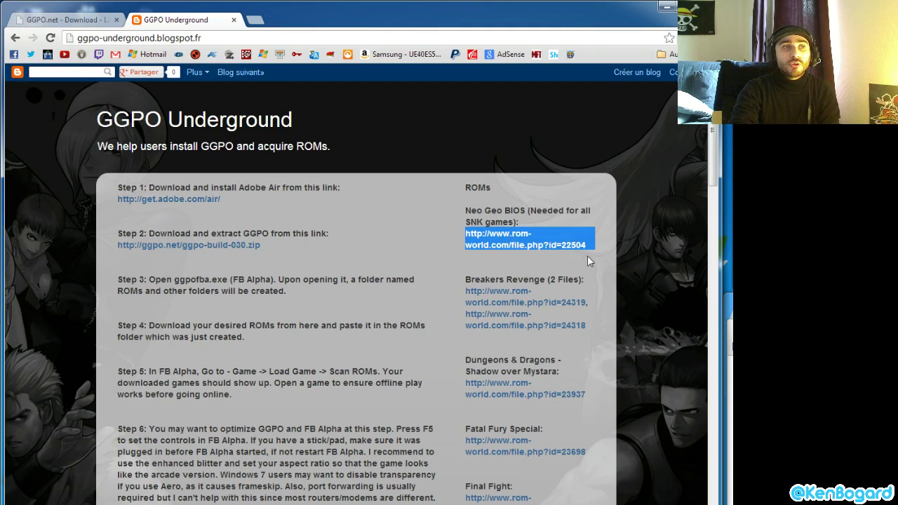
- Minimize the browser, launch GGPO from its desktop shortcut and move the login window higher on the desktop
{"action": "left_click", "coordinate": [669, 9]}
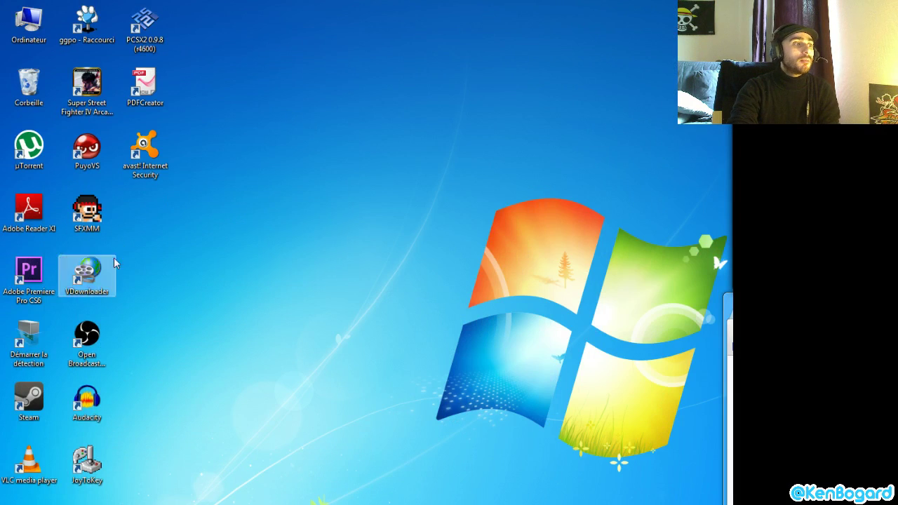
{"action": "double_click", "coordinate": [79, 29]}
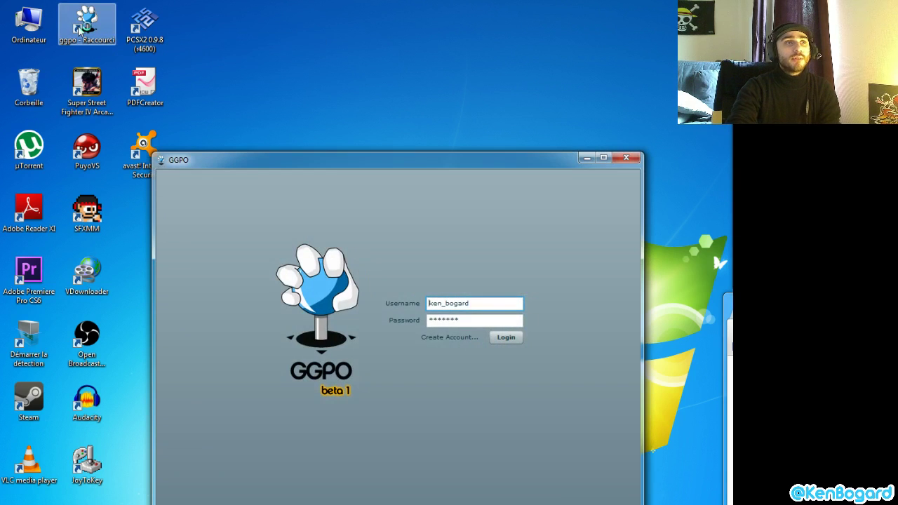
{"action": "left_click_drag", "start_coordinate": [407, 161], "coordinate": [370, 56]}
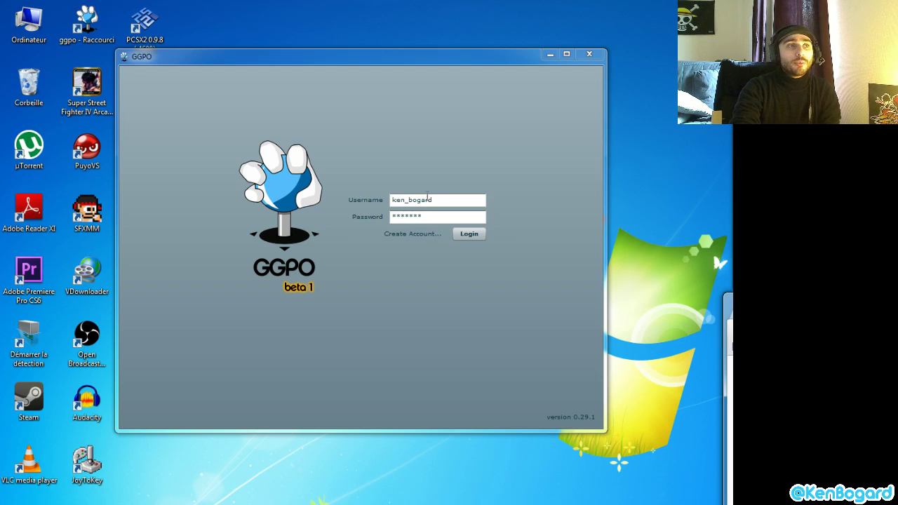
- Open GGPO's account creation page, agree to the terms, review the registration form's fields and close the browser window
{"action": "left_click", "coordinate": [416, 238]}
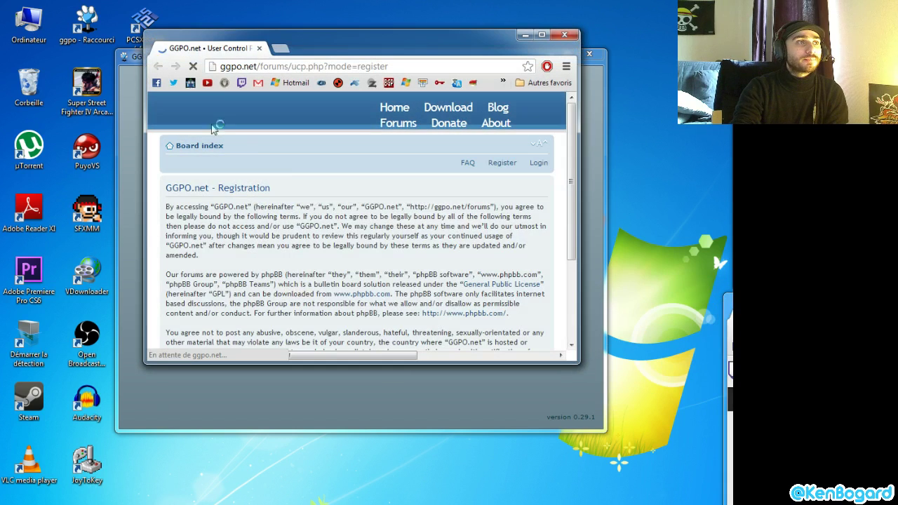
{"action": "left_click_drag", "start_coordinate": [573, 358], "coordinate": [674, 504]}
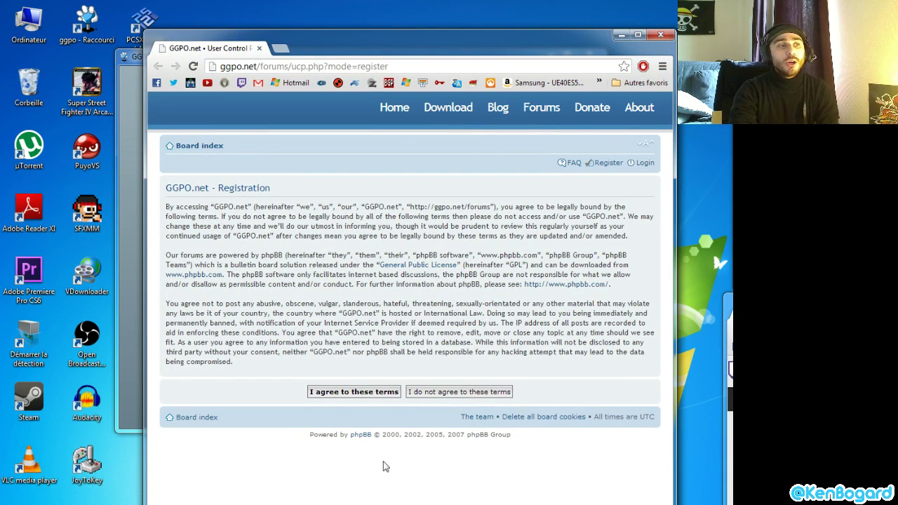
{"action": "left_click", "coordinate": [340, 397]}
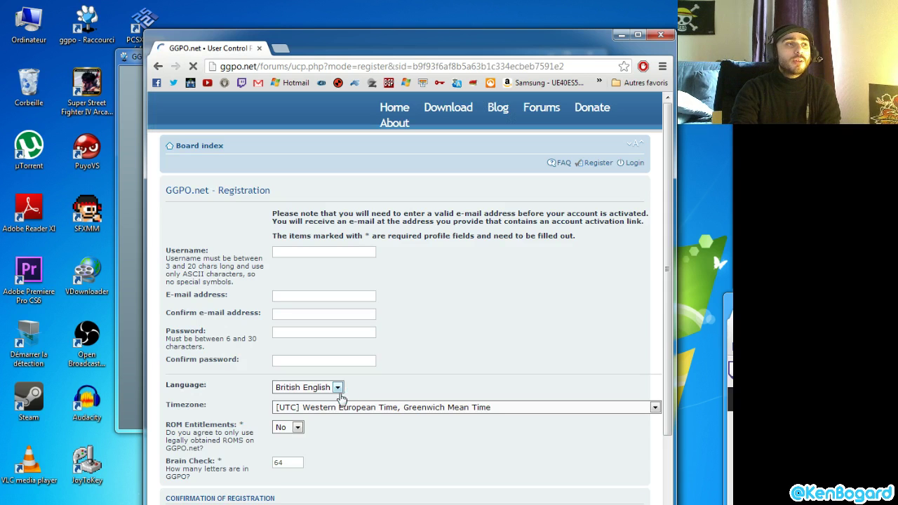
{"action": "scroll", "coordinate": [333, 284], "scroll_direction": "down", "scroll_amount": 3}
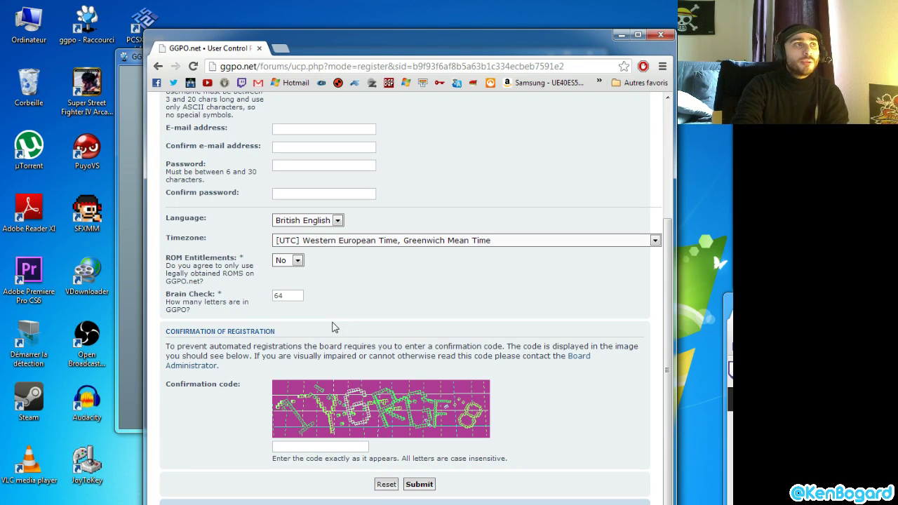
{"action": "scroll", "coordinate": [442, 319], "scroll_direction": "up", "scroll_amount": 2}
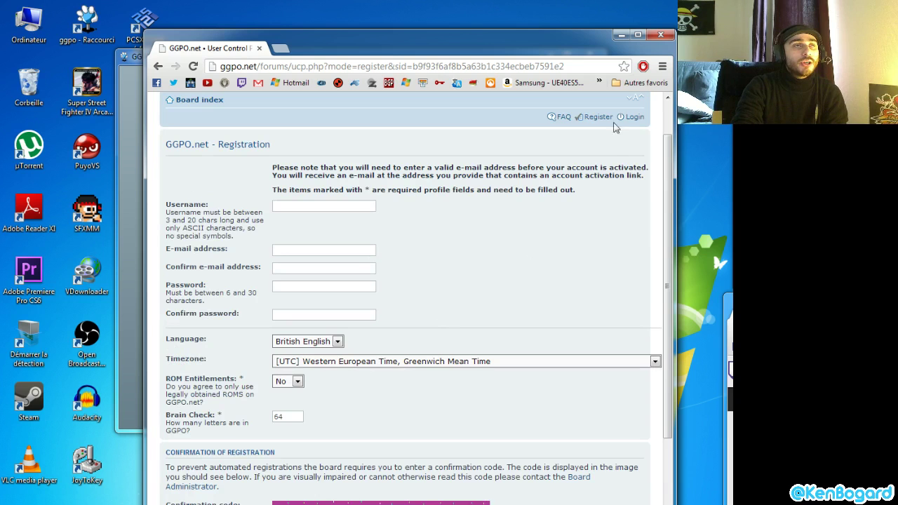
{"action": "left_click", "coordinate": [661, 34]}
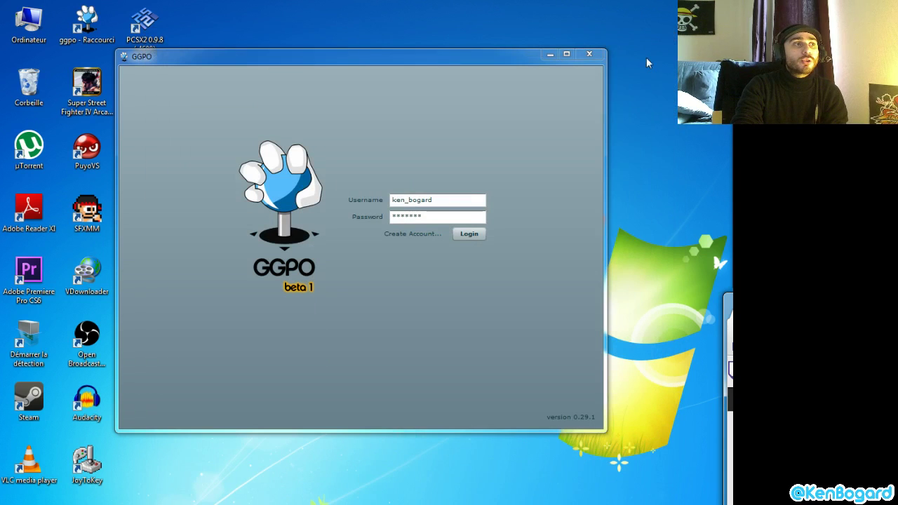
- Log in to GGPO with the username and password already filled in
{"action": "double_click", "coordinate": [444, 199]}
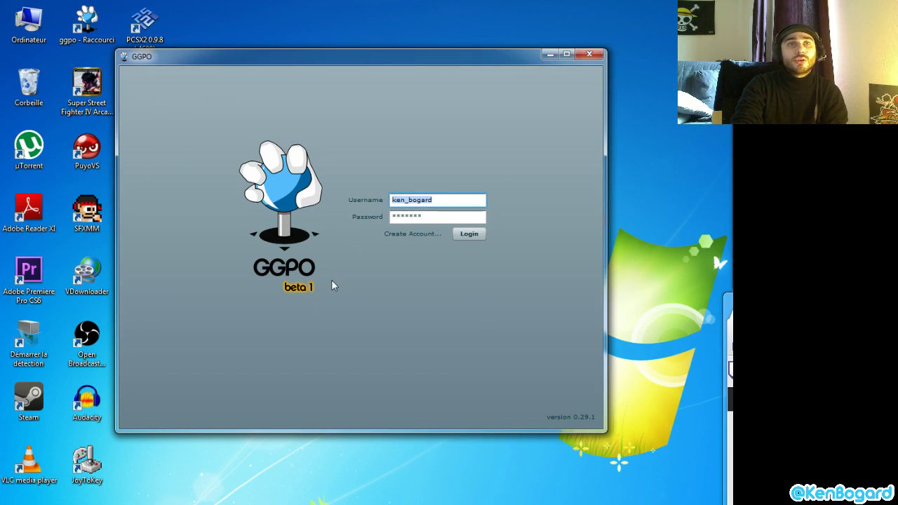
{"action": "double_click", "coordinate": [391, 217]}
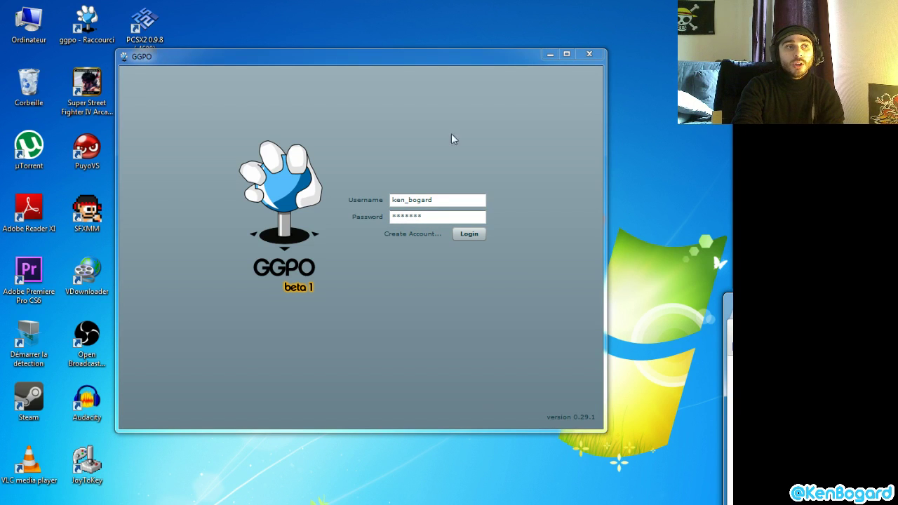
{"action": "left_click", "coordinate": [420, 130]}
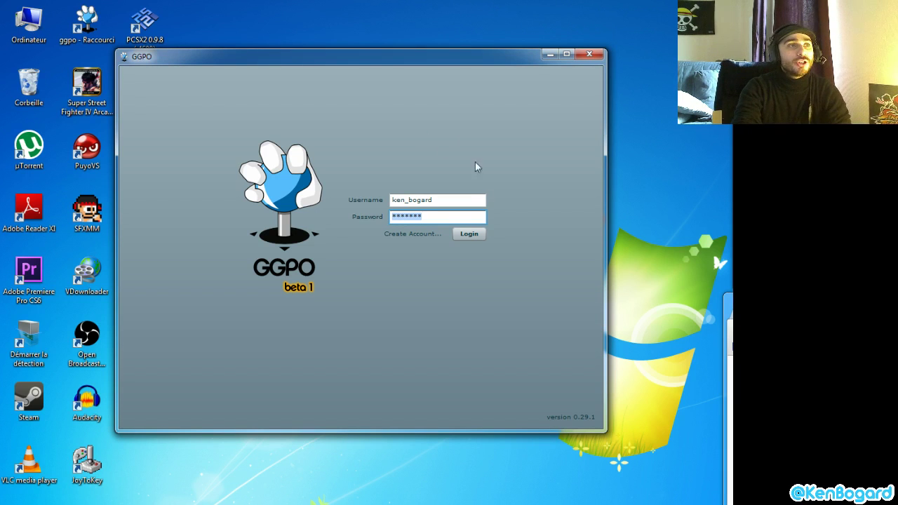
{"action": "left_click", "coordinate": [474, 237]}
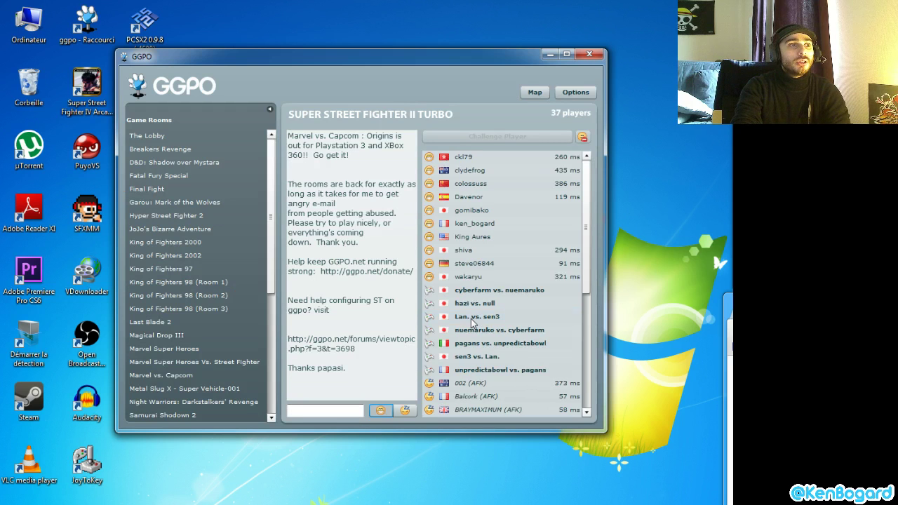
- Set the player status to away (AFK) and enlarge the GGPO window to show more rooms and players
{"action": "left_click", "coordinate": [404, 411]}
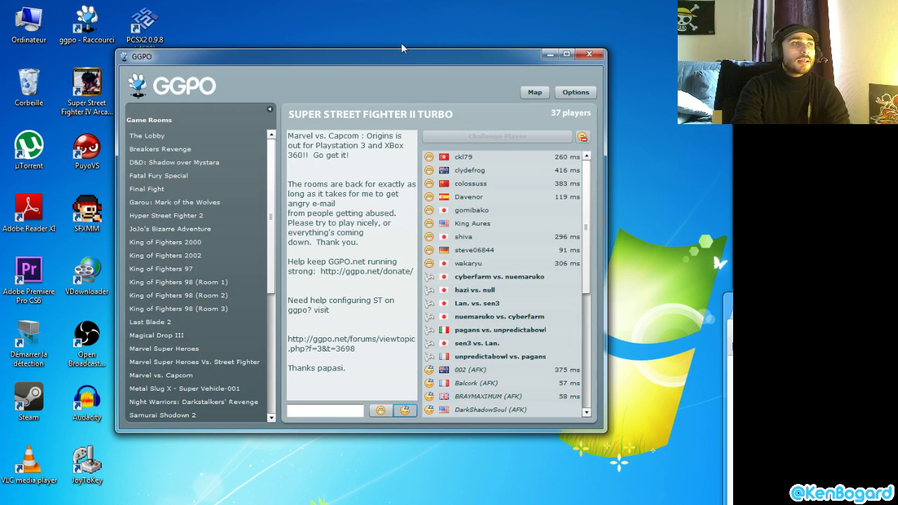
{"action": "left_click_drag", "start_coordinate": [421, 59], "coordinate": [350, 24]}
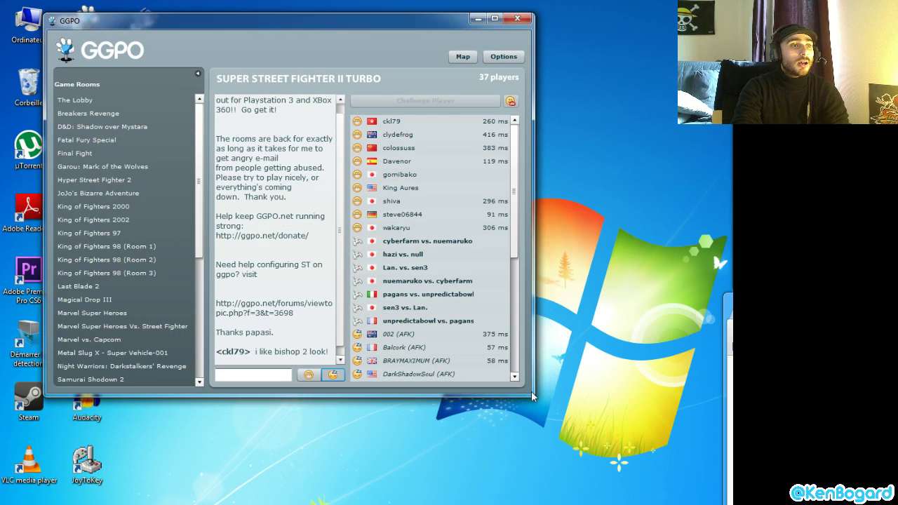
{"action": "left_click_drag", "start_coordinate": [532, 395], "coordinate": [717, 504]}
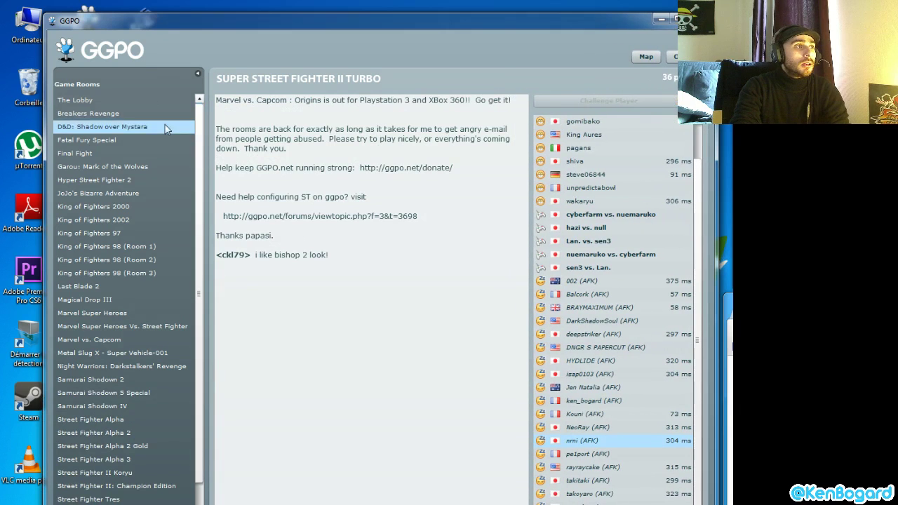
- Try to enter the D&D: Shadow over Mystara room, dismiss the message and join the Fatal Fury Special room
{"action": "left_click", "coordinate": [99, 127]}
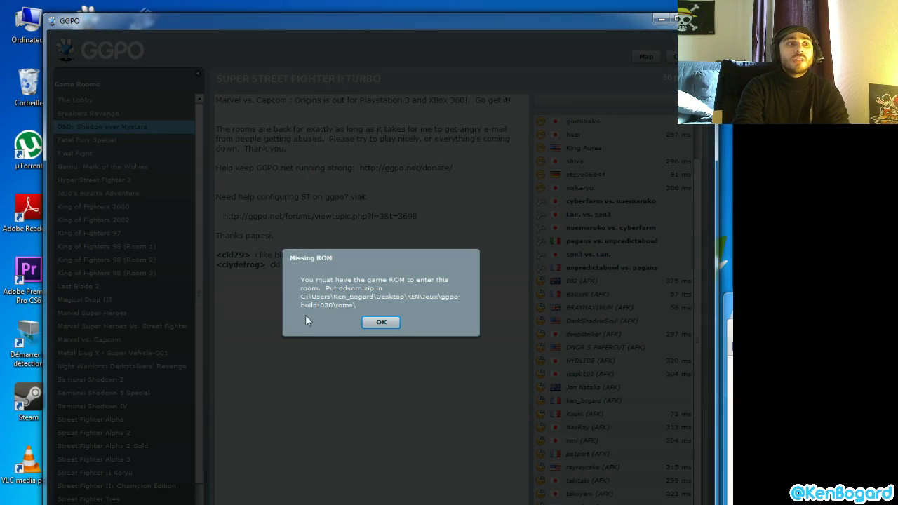
{"action": "left_click", "coordinate": [380, 322]}
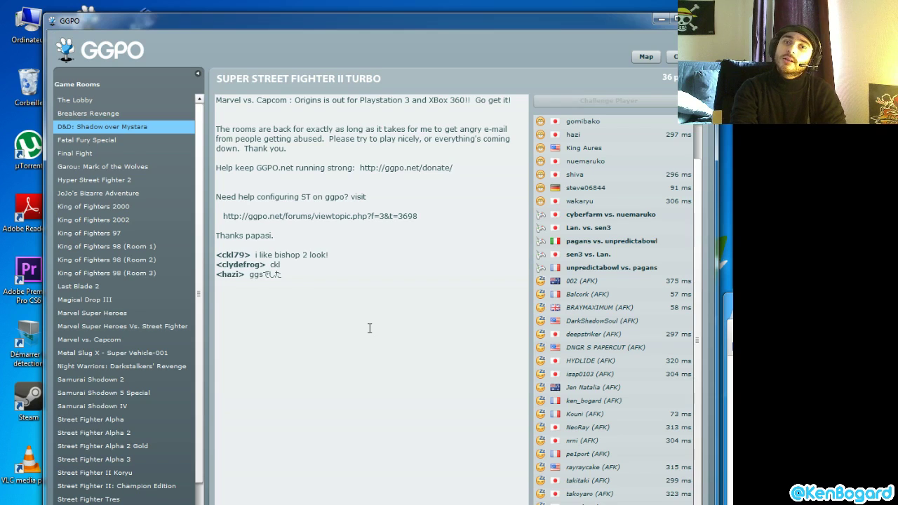
{"action": "double_click", "coordinate": [105, 141]}
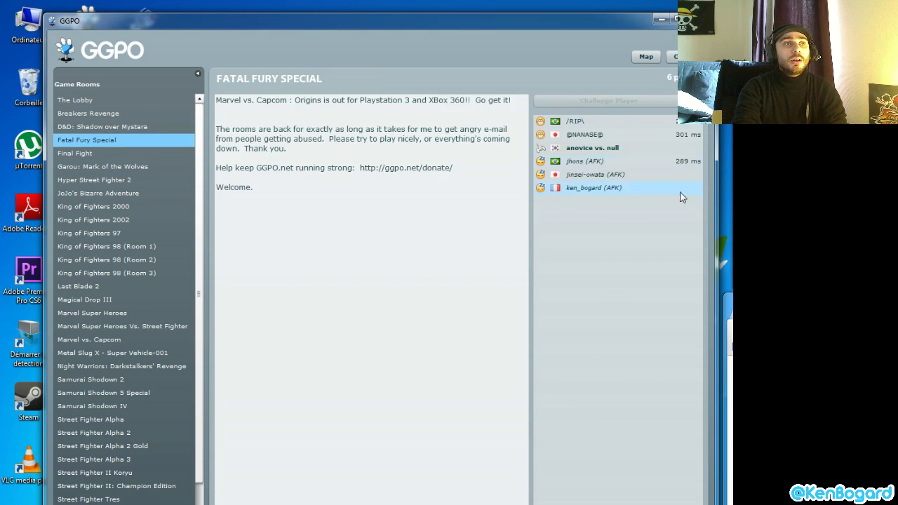
- Watch the ongoing match in the Fatal Fury Special room and make the emulator window slightly narrower
{"action": "left_click", "coordinate": [588, 148]}
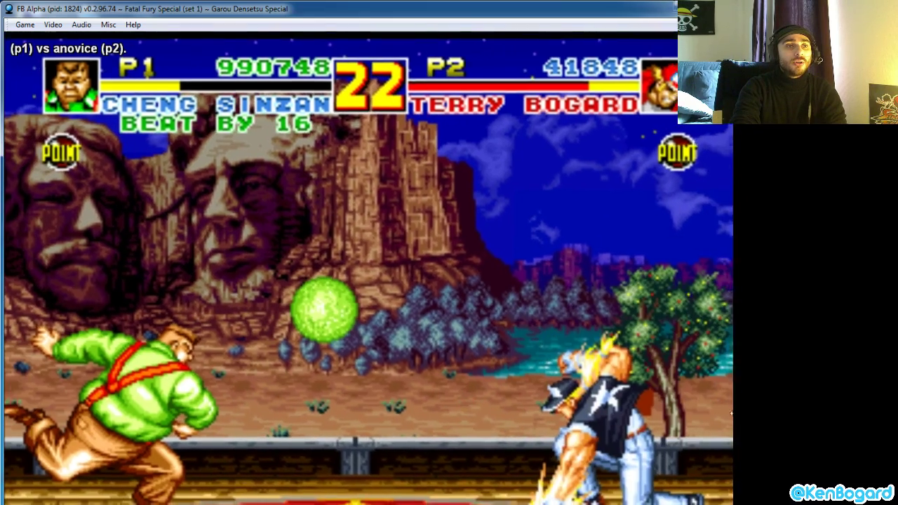
{"action": "left_click_drag", "start_coordinate": [734, 408], "coordinate": [719, 409]}
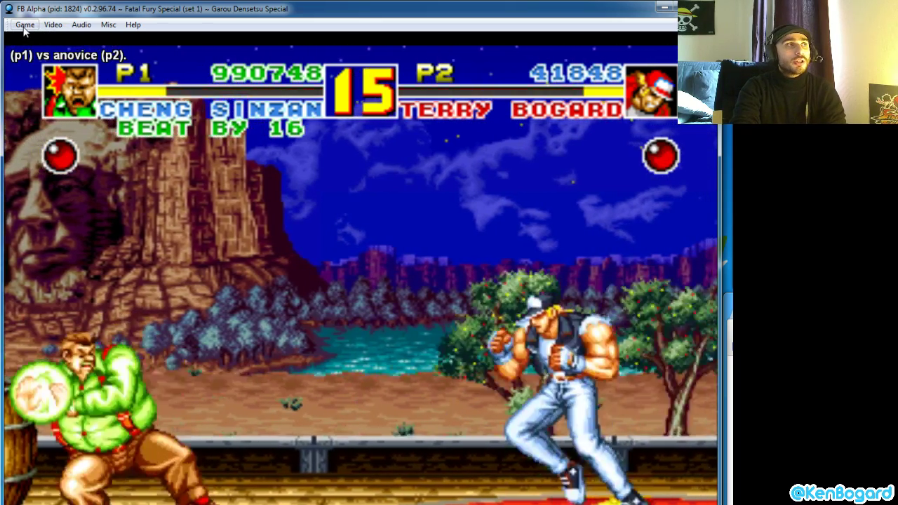
- Review the game's input mapping, open the P1 Coin assignment without changing it, and return to the match
{"action": "left_click", "coordinate": [25, 26]}
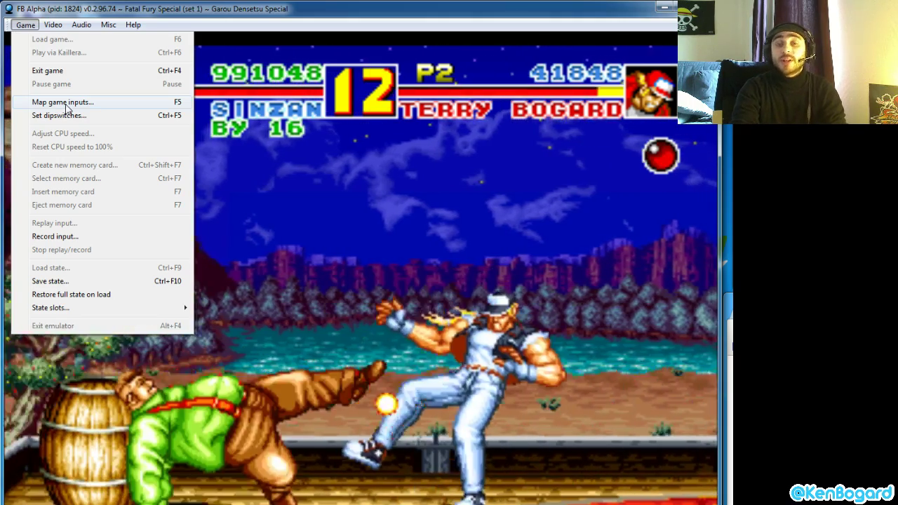
{"action": "left_click", "coordinate": [65, 103]}
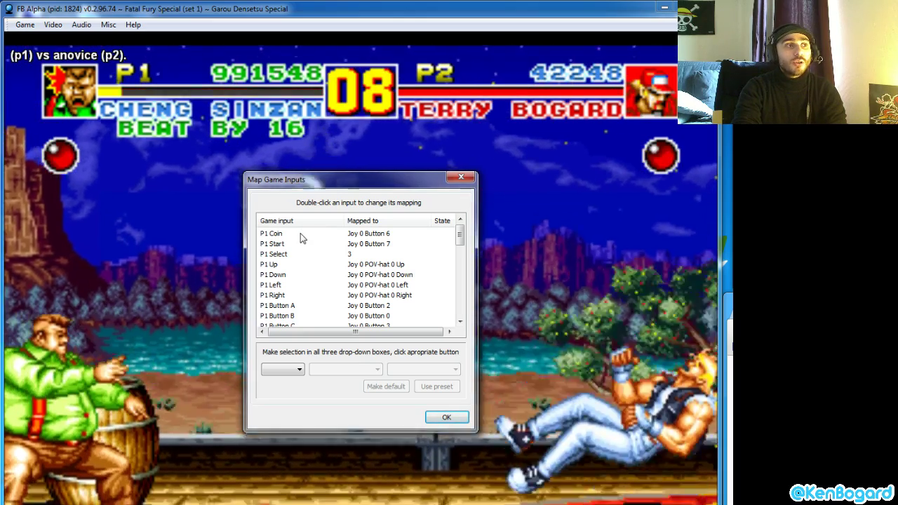
{"action": "double_click", "coordinate": [301, 238]}
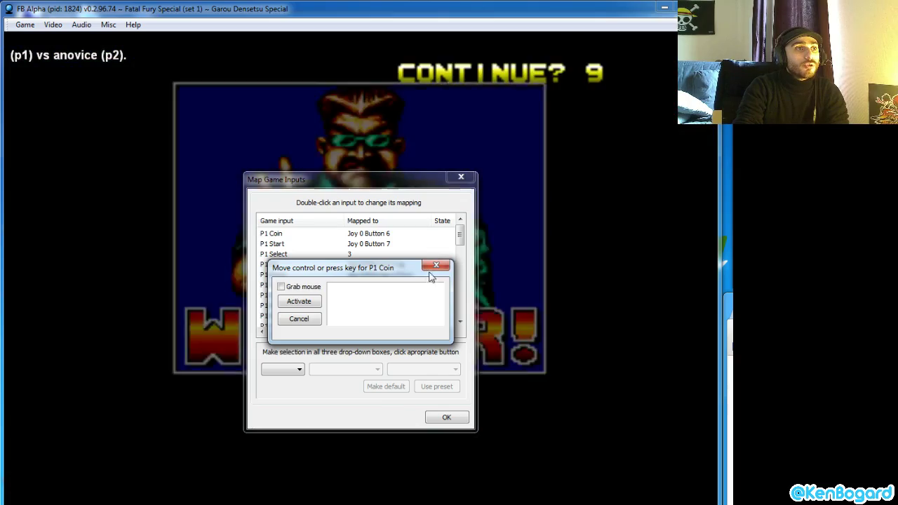
{"action": "left_click", "coordinate": [436, 267]}
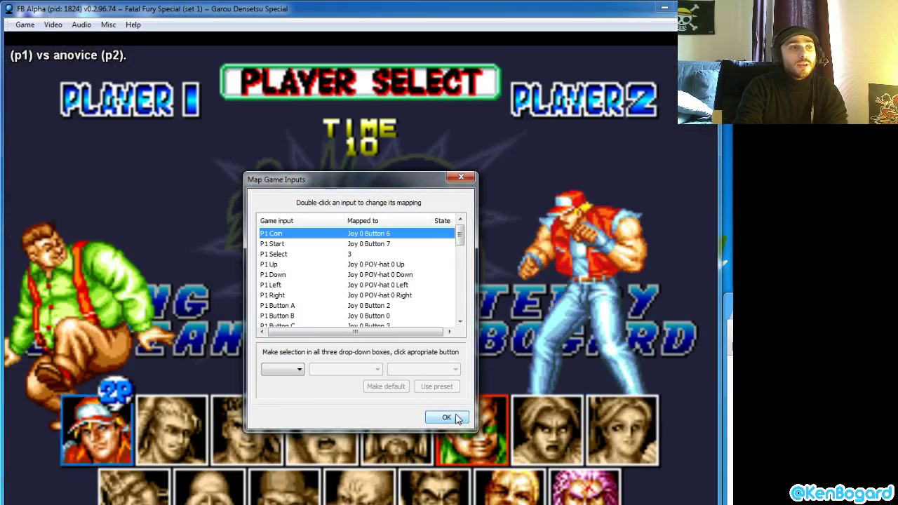
{"action": "left_click", "coordinate": [445, 417]}
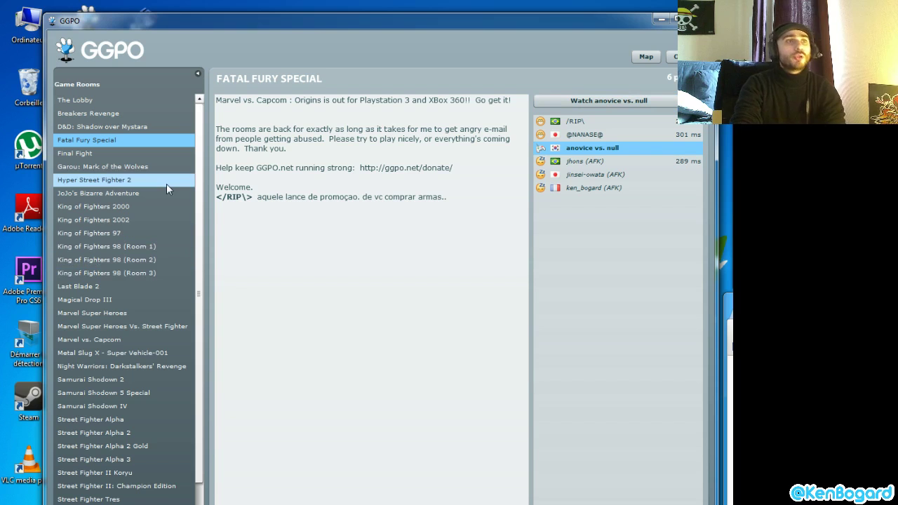
- Select an available Fatal Fury Special player, check the players' world map, and join the Super Street Fighter II Turbo room
{"action": "left_click", "coordinate": [579, 134]}
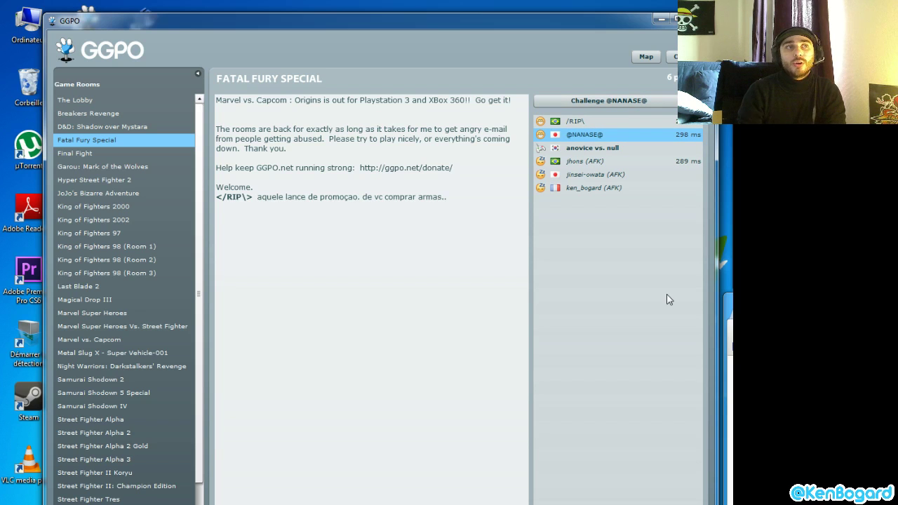
{"action": "left_click", "coordinate": [646, 57]}
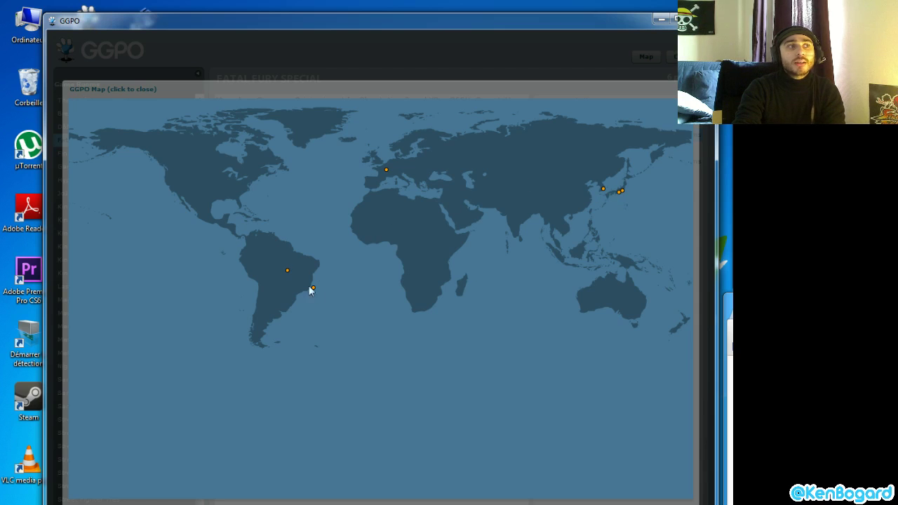
{"action": "left_click", "coordinate": [307, 148]}
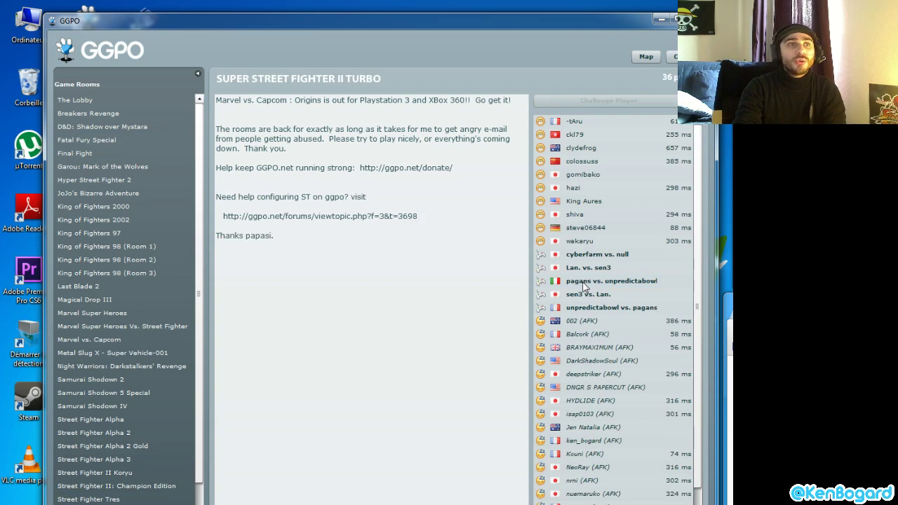
- Examine the challenge and watch options for two available players and an ongoing match, and look through the room's player list
{"action": "left_click", "coordinate": [593, 122]}
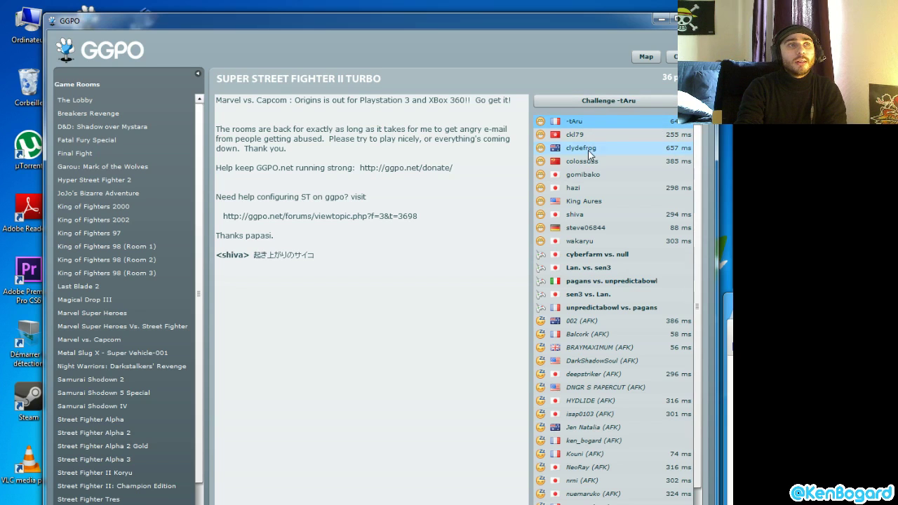
{"action": "left_click", "coordinate": [589, 151]}
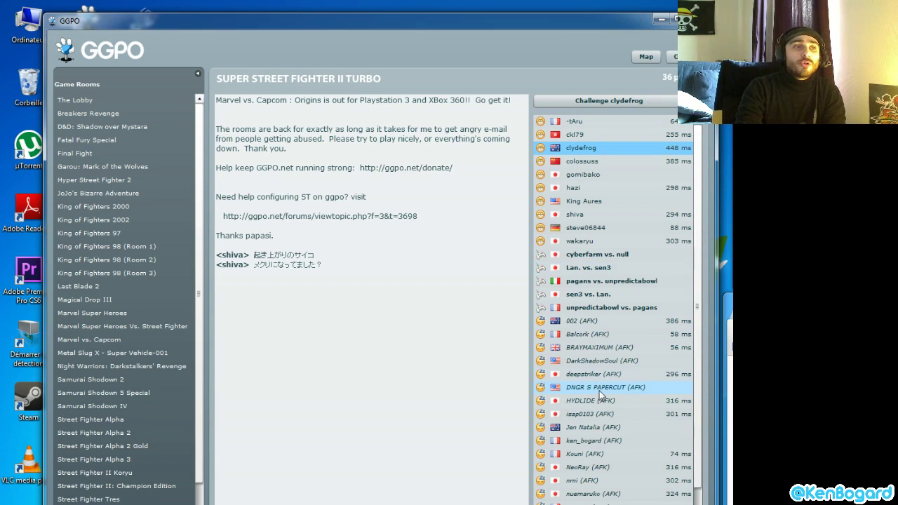
{"action": "left_click", "coordinate": [590, 298]}
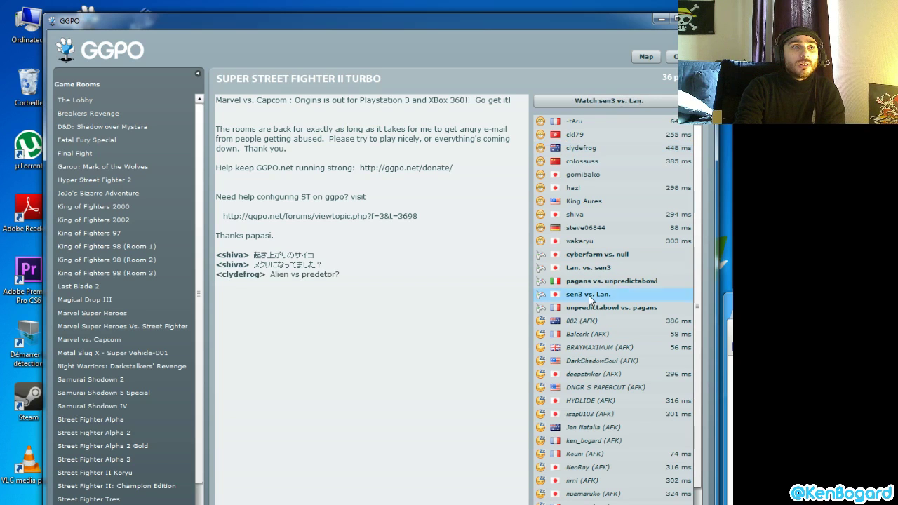
{"action": "left_click", "coordinate": [619, 103]}
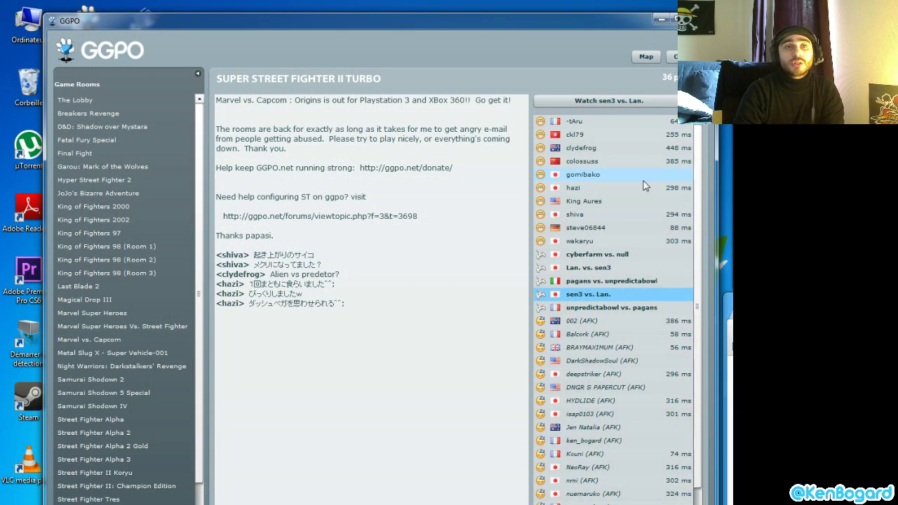
{"action": "scroll", "coordinate": [645, 186], "scroll_direction": "down", "scroll_amount": 1}
{"action": "scroll", "coordinate": [646, 186], "scroll_direction": "down", "scroll_amount": 1}
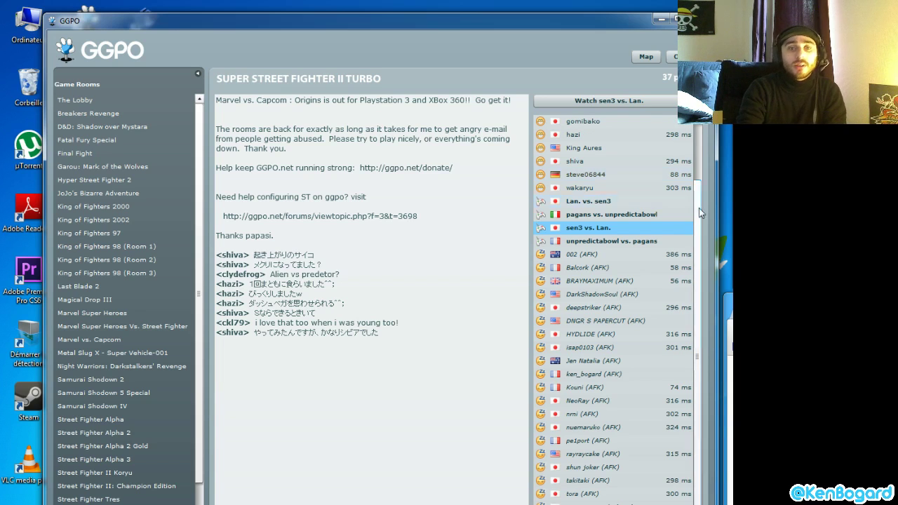
{"action": "left_click_drag", "start_coordinate": [699, 273], "coordinate": [701, 213]}
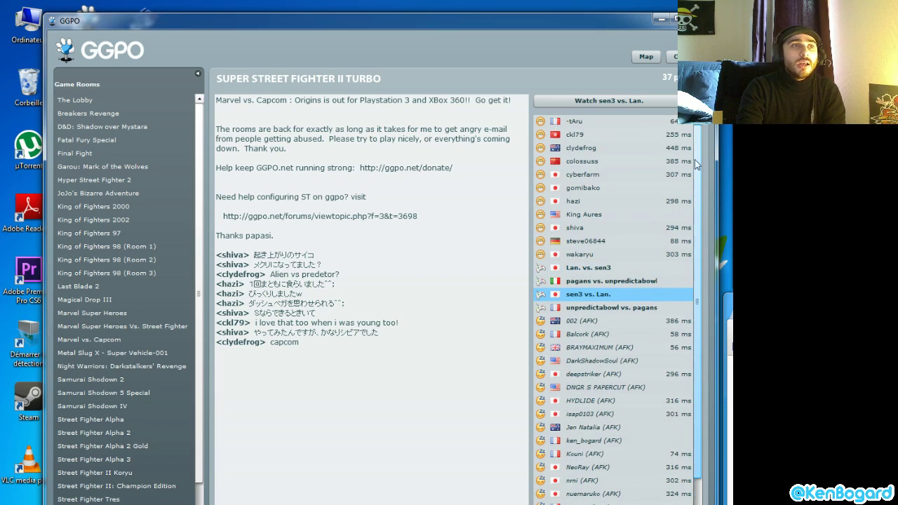